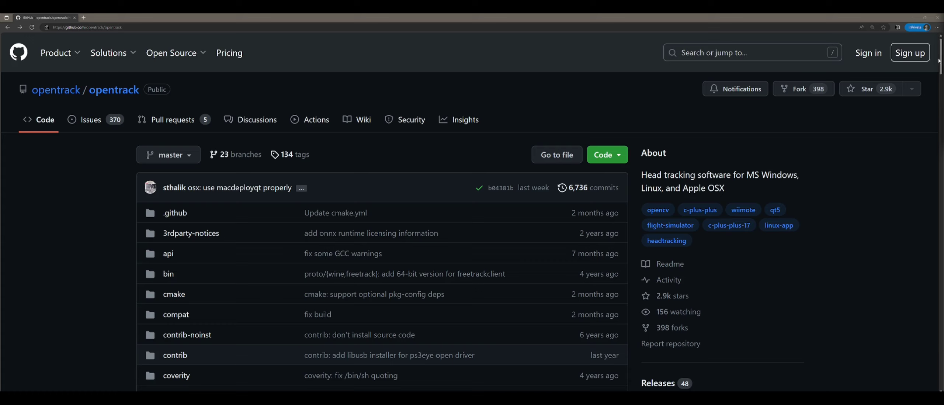
- Open the opentrack 2023.2.0 GitHub release and scroll to its win32 setup and portable assets
{"action": "scroll", "coordinate": [941, 67], "scroll_direction": "down", "scroll_amount": 1}
{"action": "scroll", "coordinate": [940, 67], "scroll_direction": "up", "scroll_amount": 1}
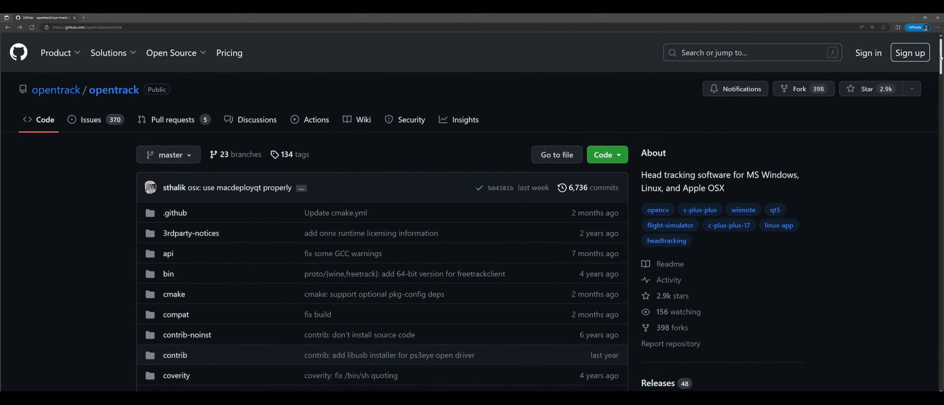
{"action": "left_click_drag", "start_coordinate": [940, 61], "coordinate": [938, 88]}
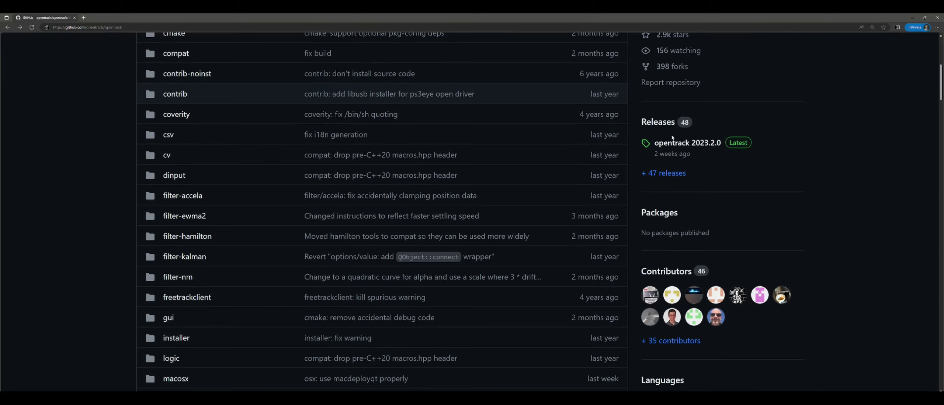
{"action": "left_click", "coordinate": [702, 144]}
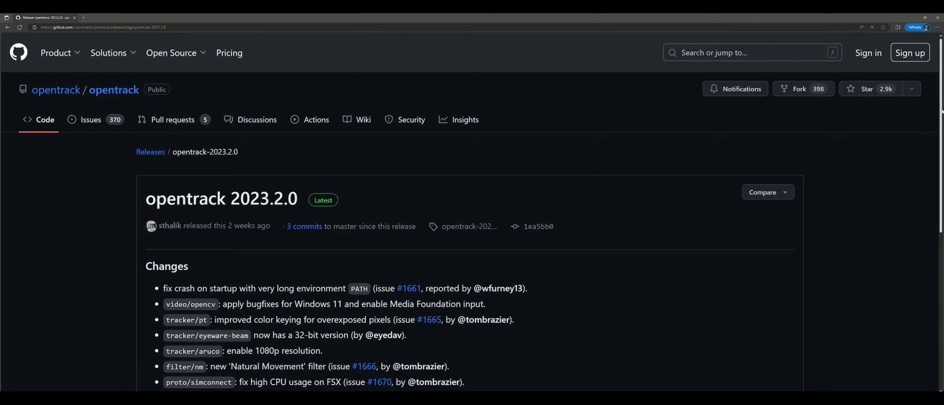
{"action": "left_click_drag", "start_coordinate": [940, 112], "coordinate": [930, 279]}
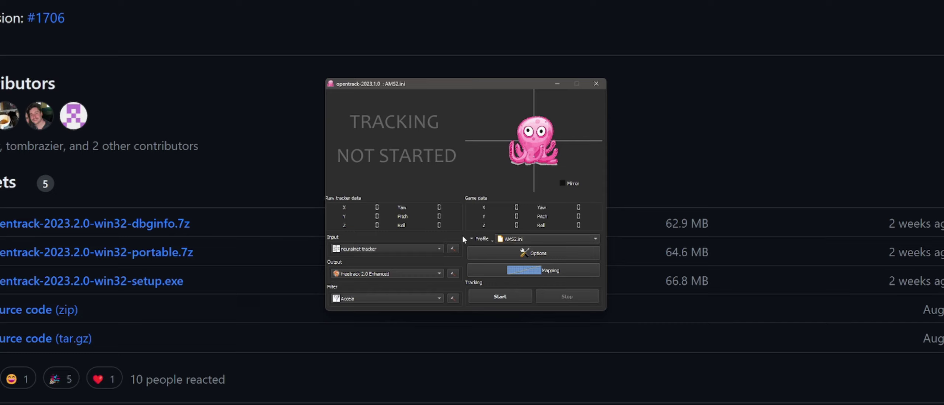
{"action": "left_click", "coordinate": [534, 239]}
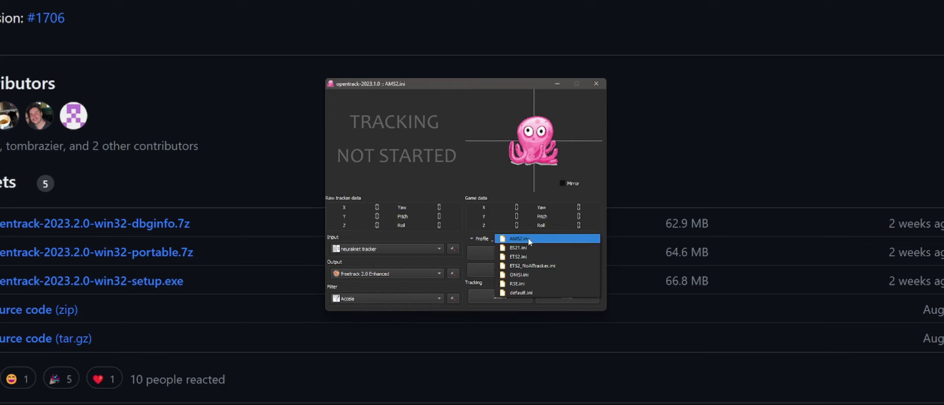
{"action": "left_click", "coordinate": [482, 173]}
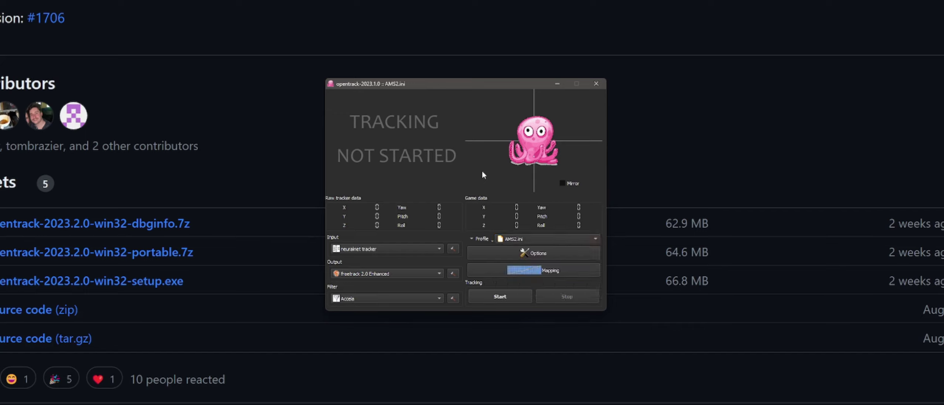
- Open OpenTrack's Options to its shortcuts: Center F12, Toggle tracking F11, Restart tracking F10
{"action": "left_click", "coordinate": [540, 254]}
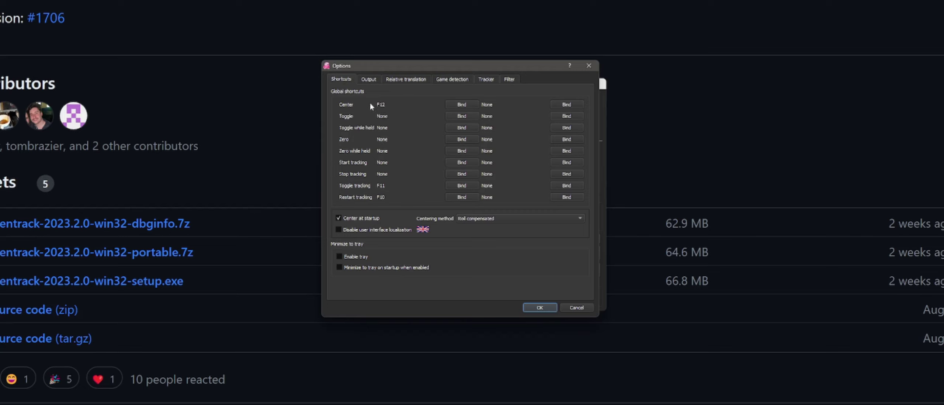
- Show the Output axis assignment: Yaw from Yaw; Pitch, Roll, X, Y, Z disabled
{"action": "left_click", "coordinate": [370, 79]}
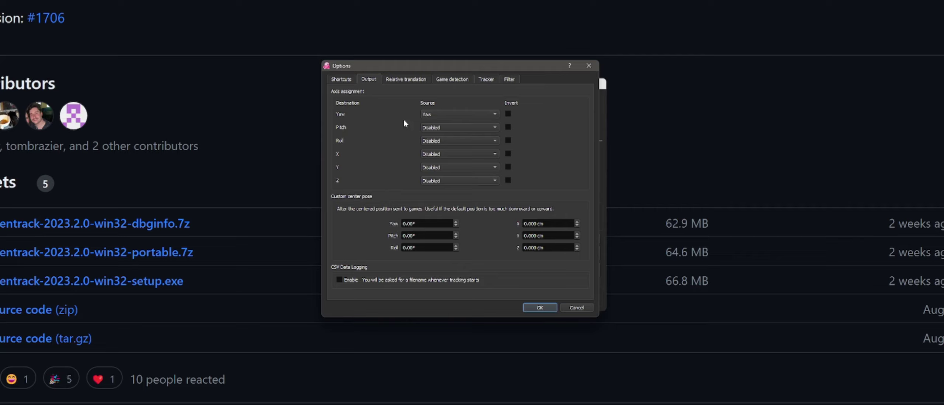
- Check Relative translation, then view Game detection with its empty executable-to-profile list
{"action": "left_click", "coordinate": [420, 82]}
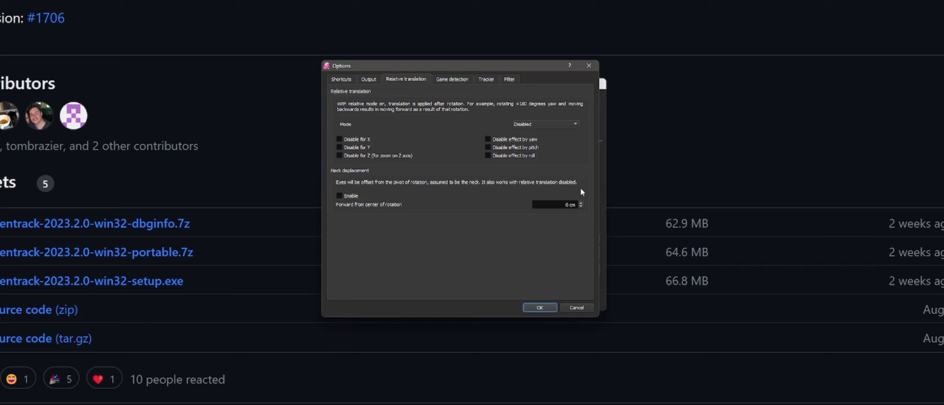
{"action": "left_click", "coordinate": [459, 79]}
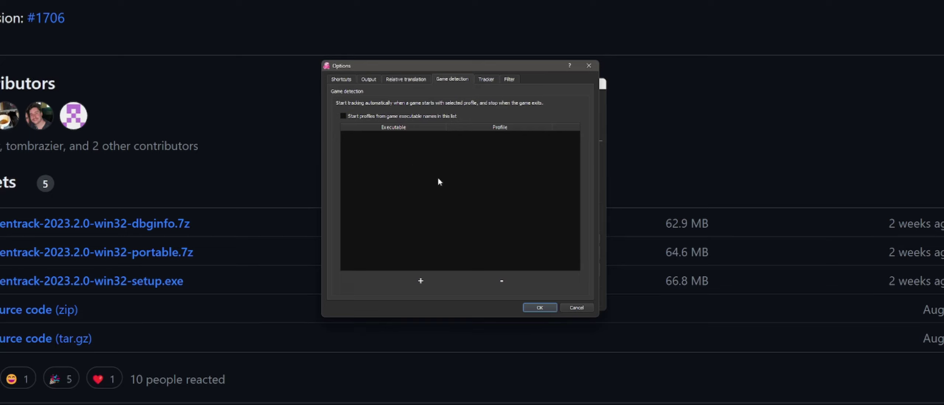
- Set the tracker camera to USB Video Device, keeping 320 x 240 resolution and 90 diagonal FOV
{"action": "left_click", "coordinate": [485, 80]}
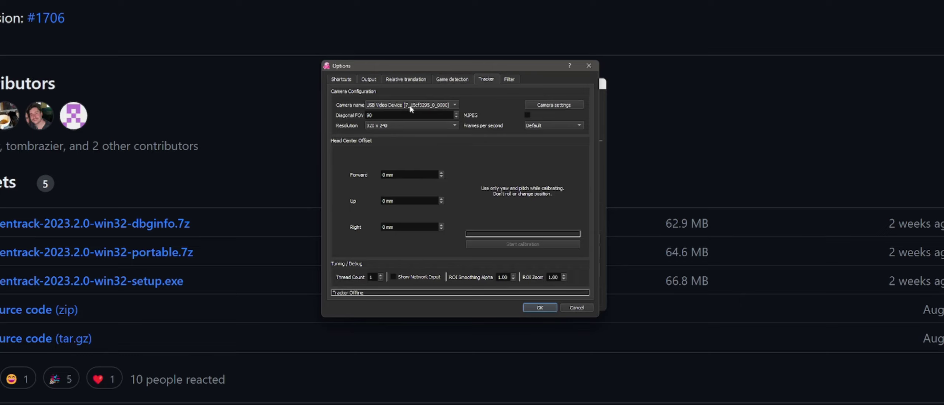
{"action": "left_click", "coordinate": [455, 104]}
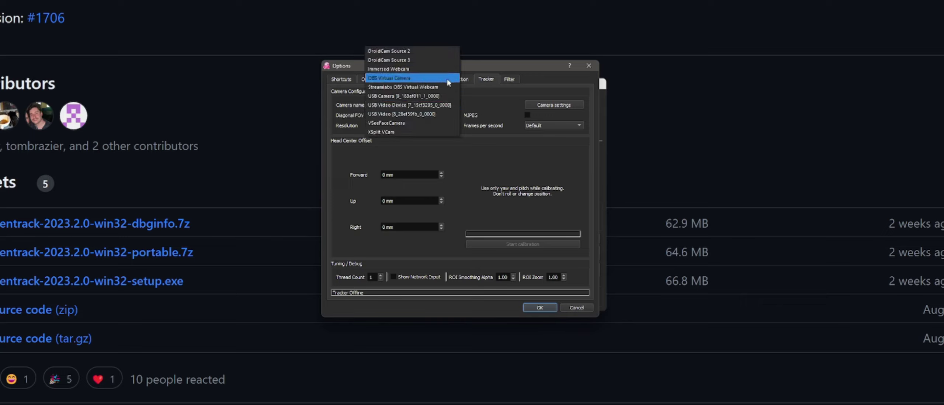
{"action": "left_click", "coordinate": [407, 105]}
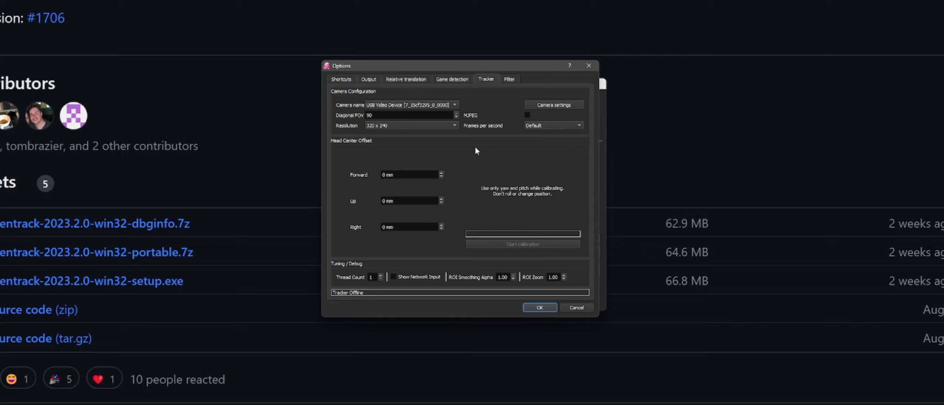
{"action": "left_click", "coordinate": [426, 127]}
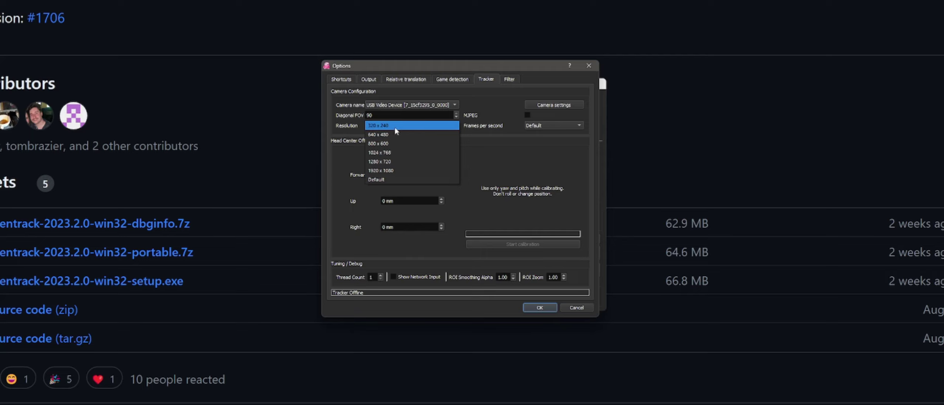
{"action": "left_click", "coordinate": [499, 100]}
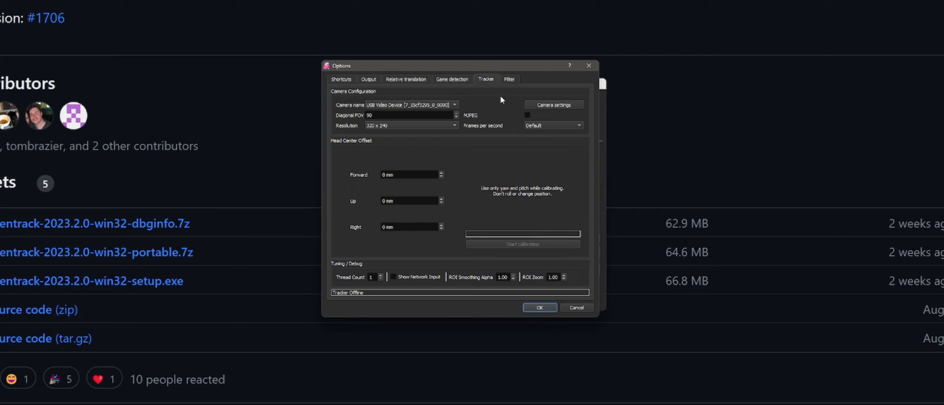
{"action": "left_click", "coordinate": [412, 128]}
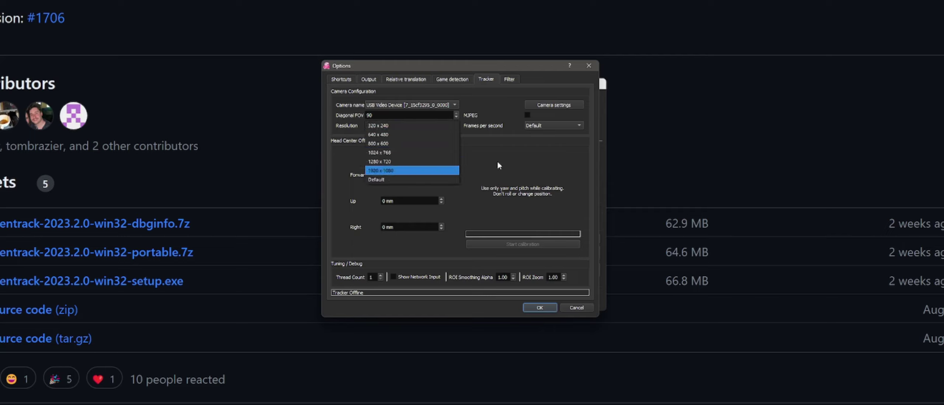
{"action": "left_click", "coordinate": [496, 113]}
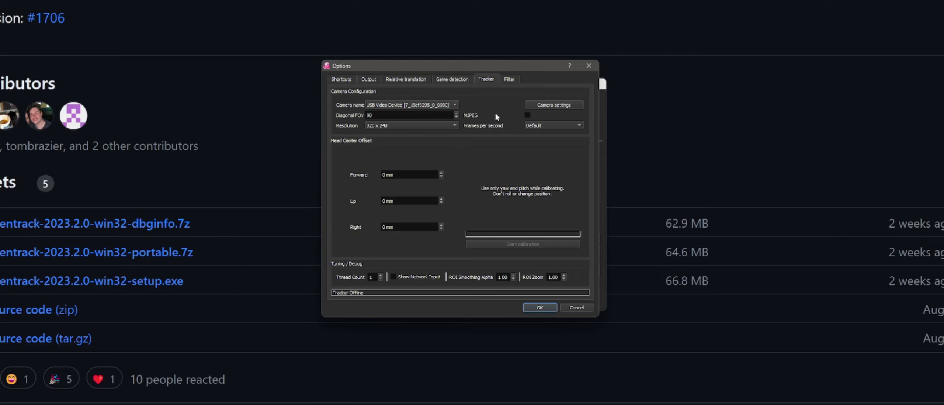
{"action": "left_click", "coordinate": [559, 106]}
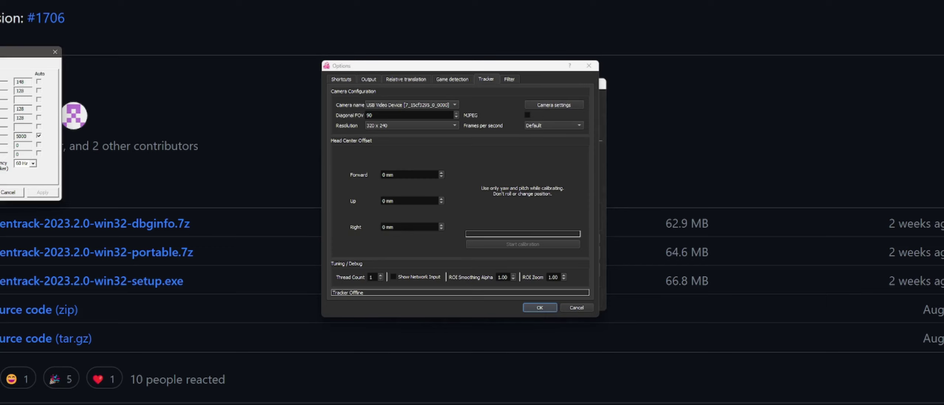
{"action": "left_click_drag", "start_coordinate": [4, 53], "coordinate": [273, 121]}
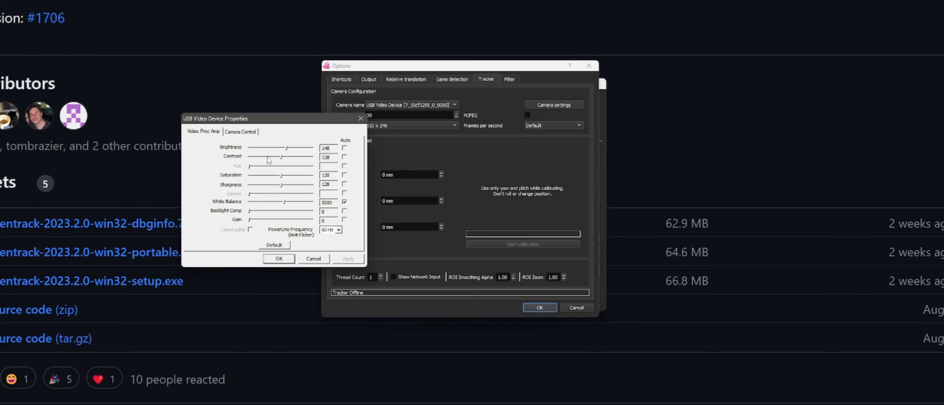
{"action": "left_click", "coordinate": [314, 259]}
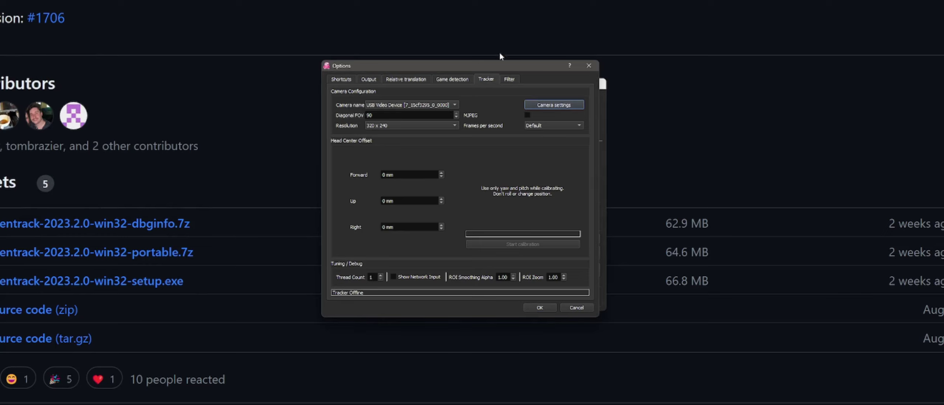
- Review the Filter tab's smoothing and deadzone sliders, then close the Options dialog
{"action": "left_click", "coordinate": [510, 79]}
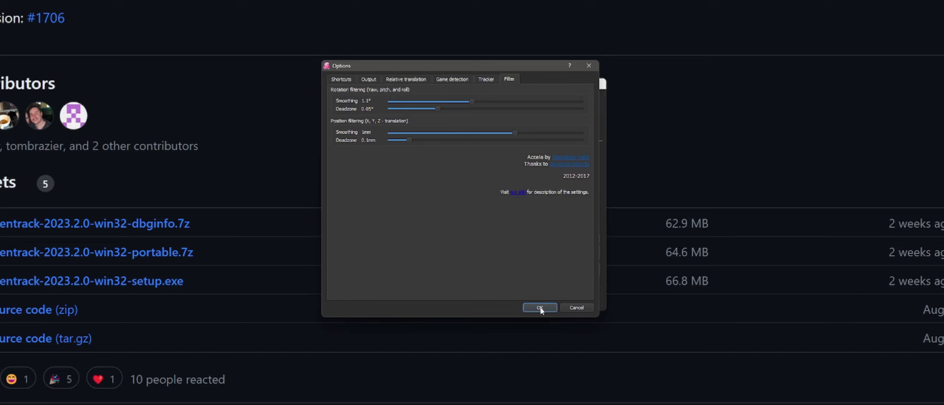
{"action": "left_click", "coordinate": [573, 309]}
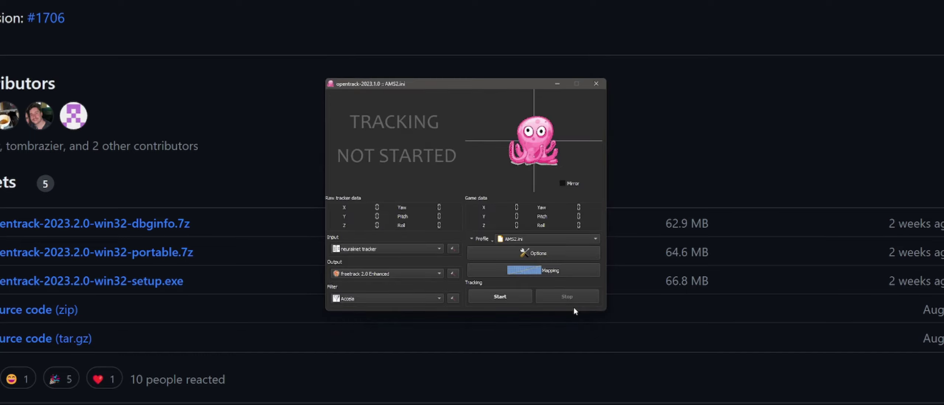
- Open Mapping properties on the Yaw curve, which rises to about 80 near input 68
{"action": "left_click", "coordinate": [549, 271]}
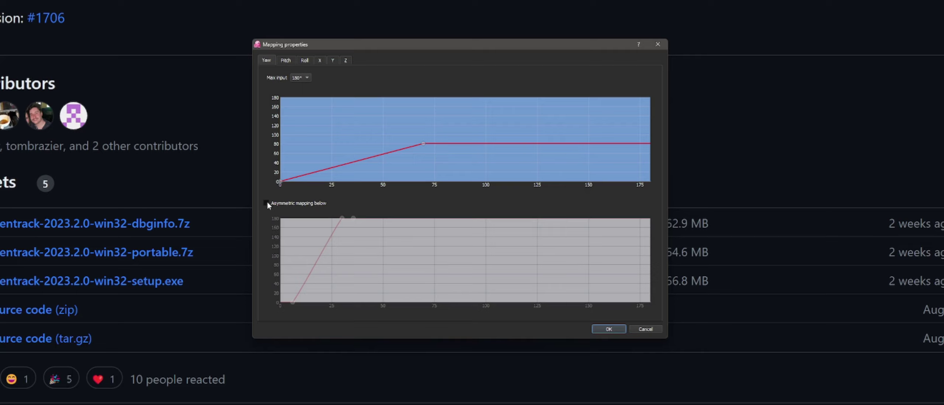
{"action": "mouse_move", "coordinate": [427, 149]}
{"action": "mouse_move", "coordinate": [279, 181]}
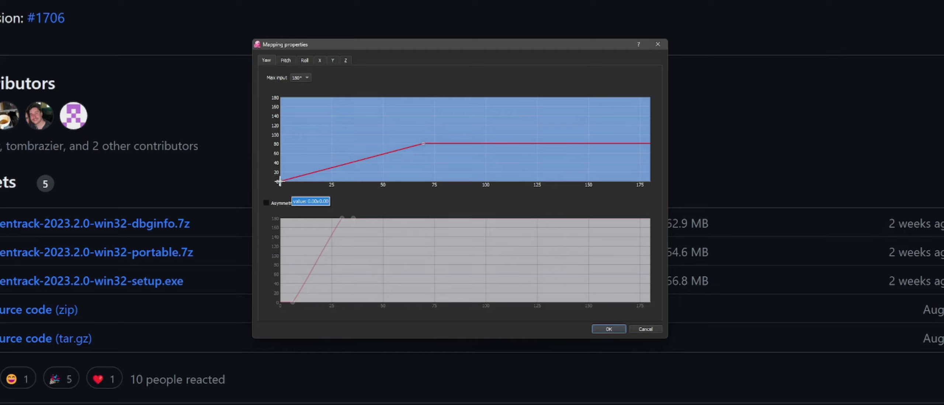
- Shift the Yaw curve's start to about 6.5 for a small deadzone, check Pitch, and close Mapping
{"action": "left_click_drag", "start_coordinate": [279, 181], "coordinate": [286, 183]}
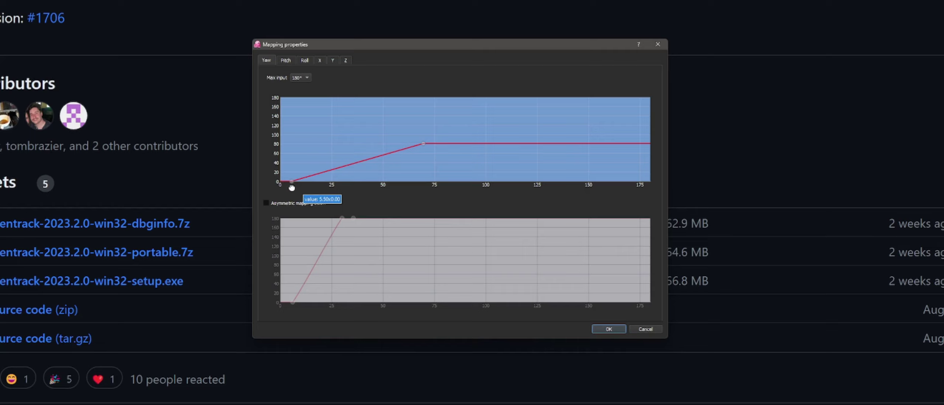
{"action": "left_click_drag", "start_coordinate": [292, 187], "coordinate": [273, 196]}
{"action": "mouse_move", "coordinate": [423, 142]}
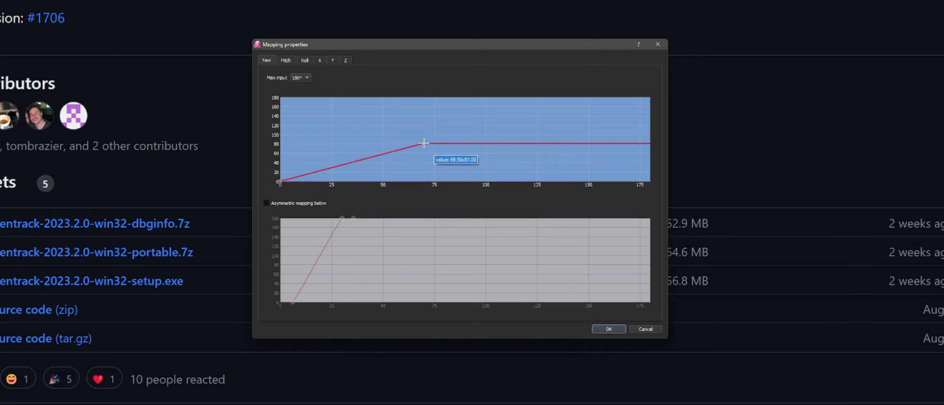
{"action": "left_click", "coordinate": [285, 61]}
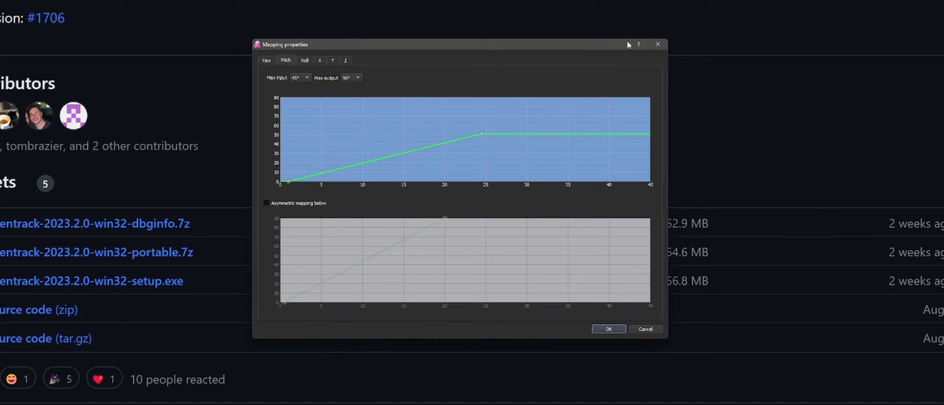
{"action": "left_click", "coordinate": [654, 49]}
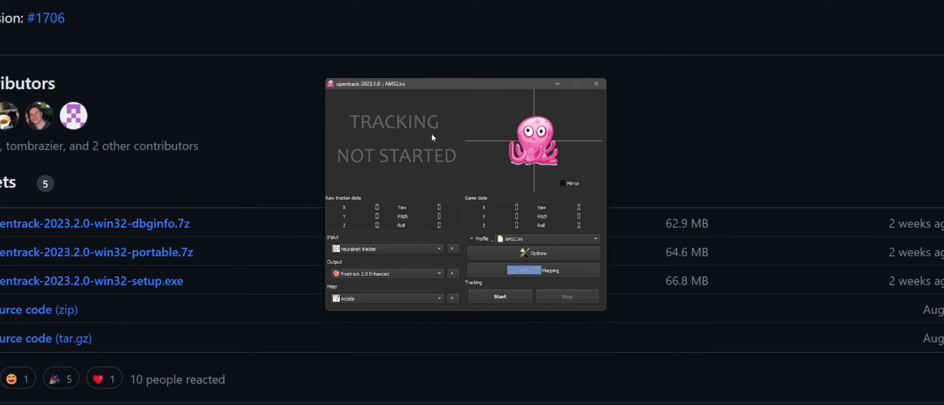
- Start webcam head tracking, passing only Yaw values into game data
{"action": "left_click", "coordinate": [508, 302]}
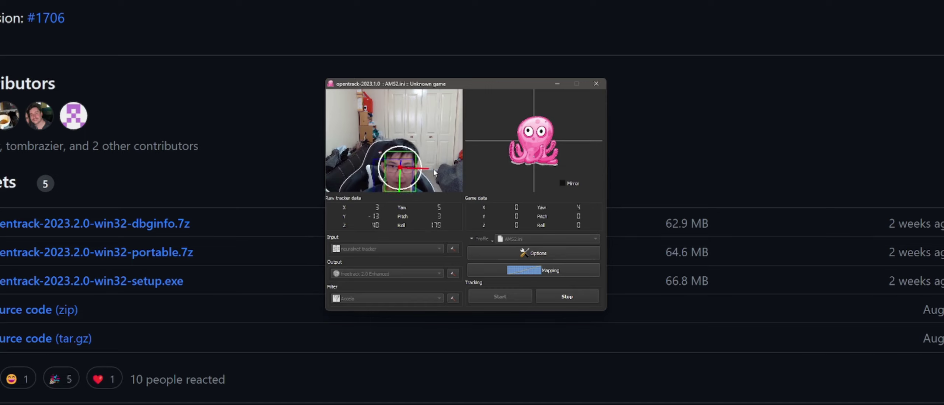
- Reopen Yaw mapping beside the tracker window and adjust the curve's first point during live tracking
{"action": "left_click", "coordinate": [550, 274]}
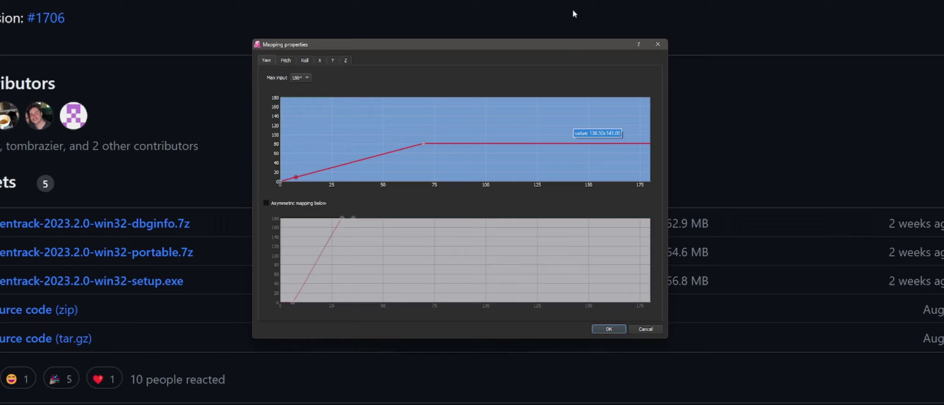
{"action": "left_click_drag", "start_coordinate": [505, 49], "coordinate": [852, 67]}
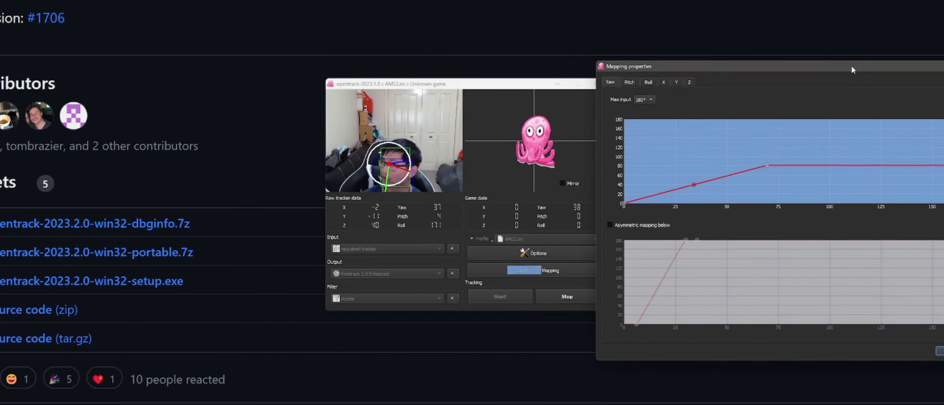
{"action": "mouse_move", "coordinate": [661, 193]}
{"action": "left_mouse_down"}
{"action": "mouse_move", "coordinate": [665, 214]}
{"action": "mouse_move", "coordinate": [636, 206]}
{"action": "mouse_move", "coordinate": [724, 177]}
{"action": "mouse_move", "coordinate": [650, 194]}
{"action": "left_mouse_up"}
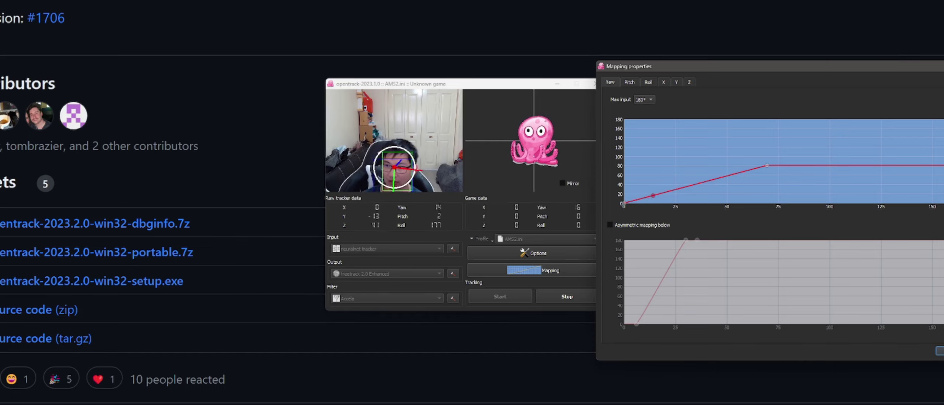
- Close the curve Mapping window, stop head tracking, and keep AMS2.ini as the active profile
{"action": "key", "text": "Escape"}
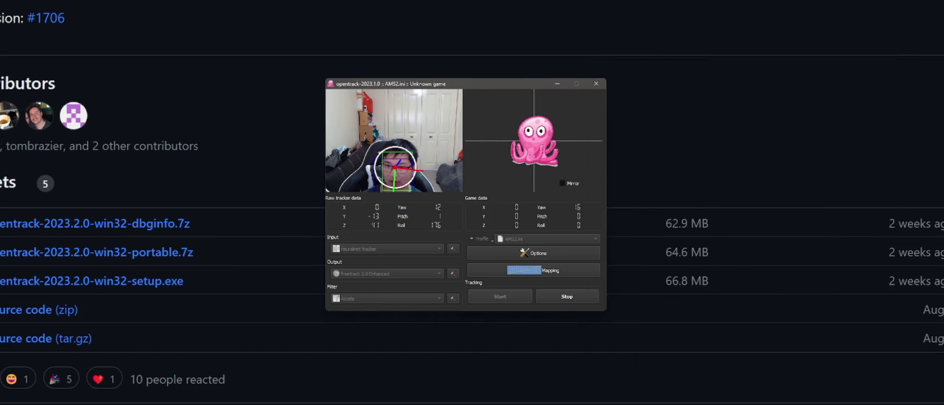
{"action": "left_click", "coordinate": [559, 297]}
{"action": "left_click", "coordinate": [491, 239]}
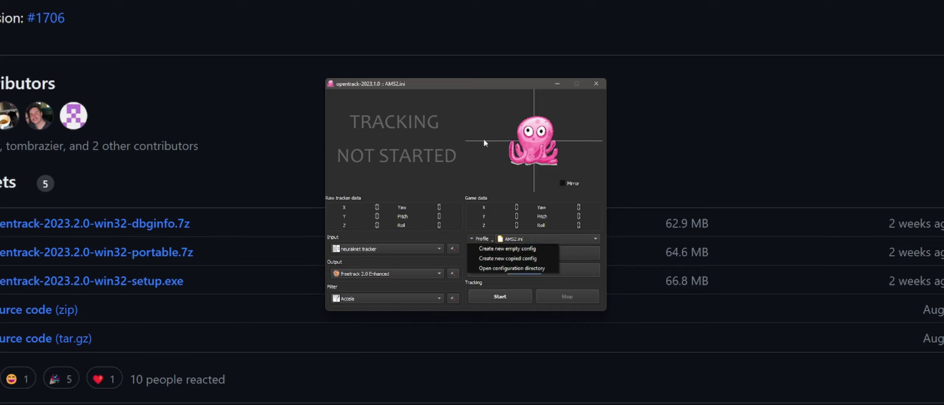
{"action": "left_click", "coordinate": [452, 237]}
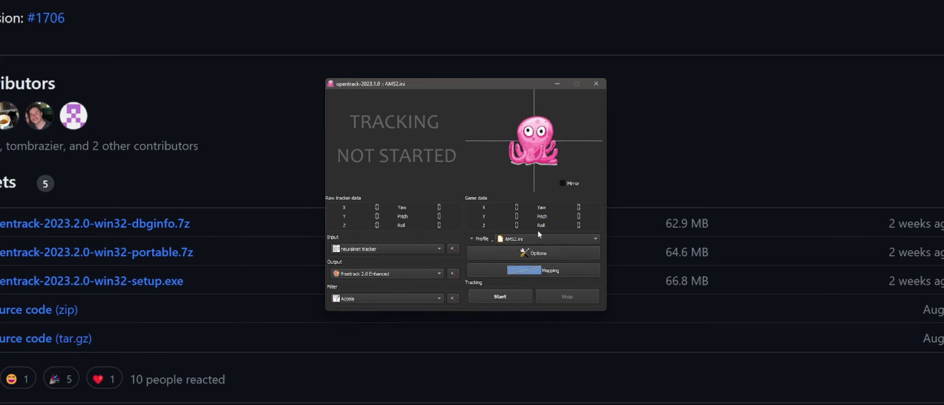
{"action": "left_click", "coordinate": [523, 241]}
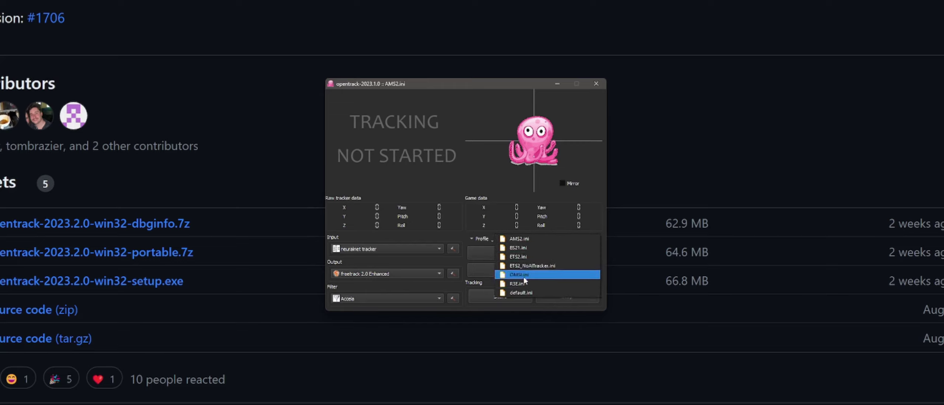
{"action": "left_click", "coordinate": [463, 237]}
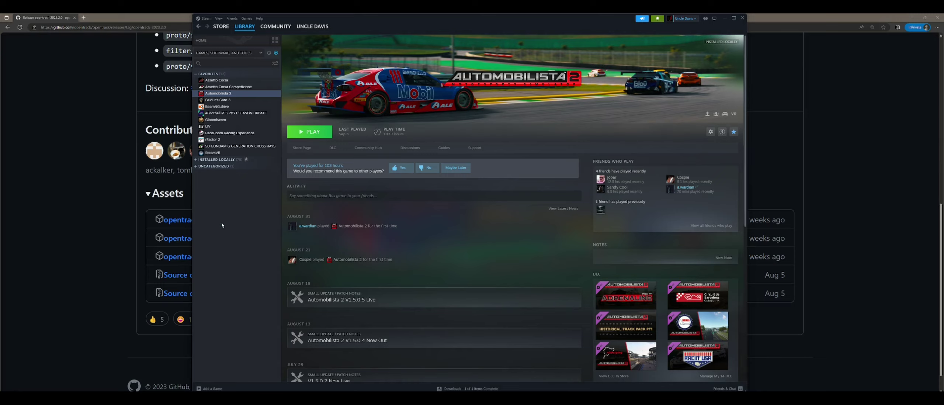
- Start Automobilista 2 with Play from its Steam library page to show the launch options
{"action": "left_click", "coordinate": [311, 133]}
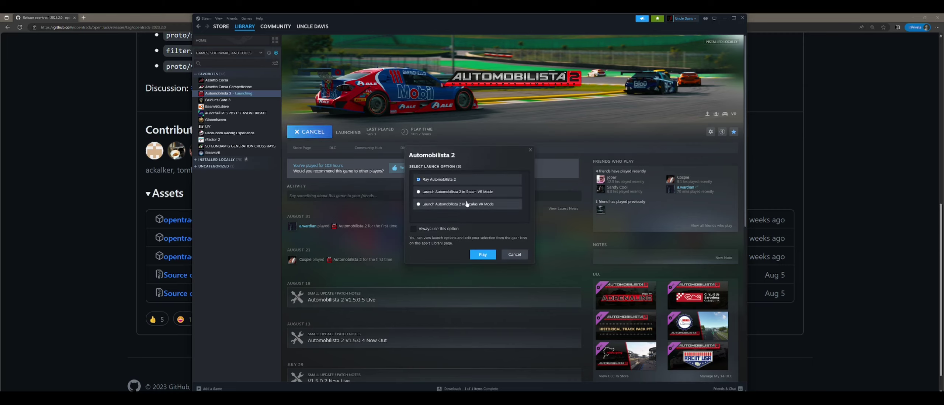